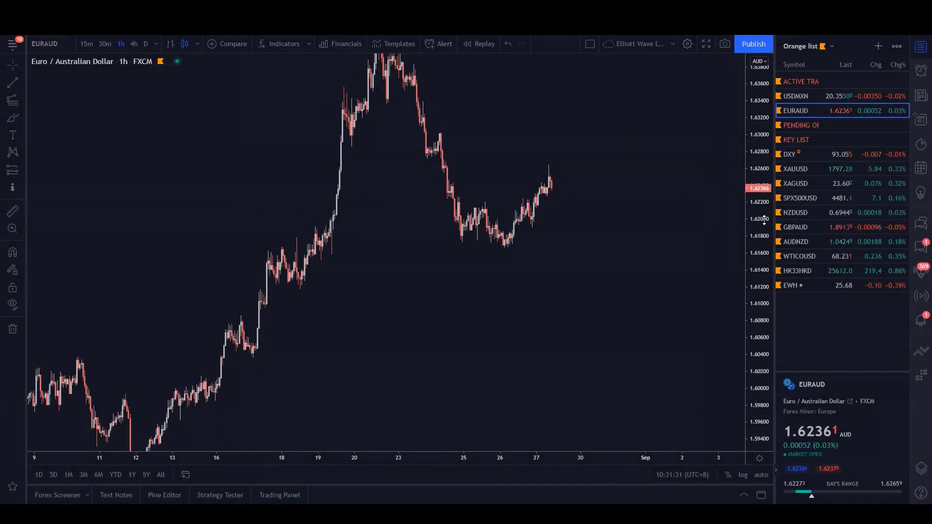
Show EURAUD on the 4-hour chart with the 1.64216 level in view, then sketch and undo a brush loop
left_click_drag(648, 187, 627, 241)
left_click(134, 43)
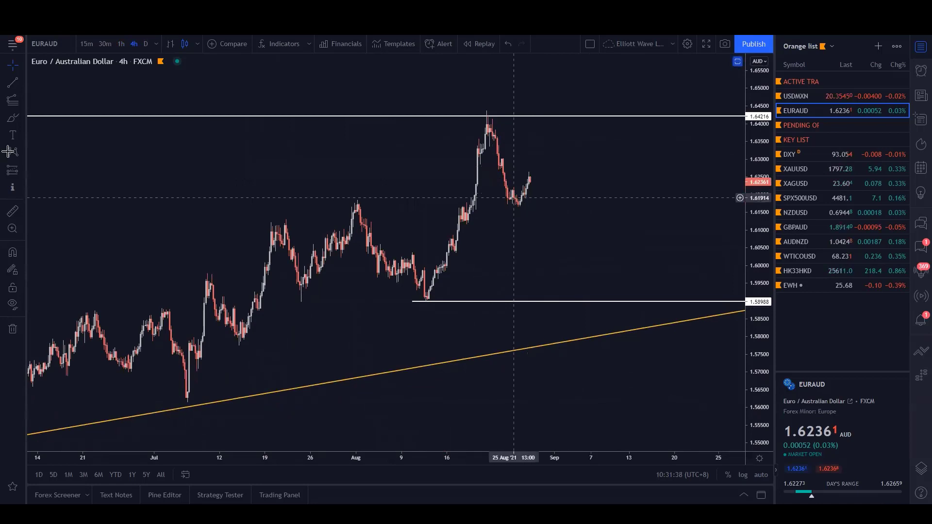
left_click(12, 118)
mouse_move(502, 181)
left_mouse_down()
mouse_move(534, 164)
mouse_move(580, 199)
mouse_move(516, 201)
mouse_move(530, 174)
left_mouse_up()
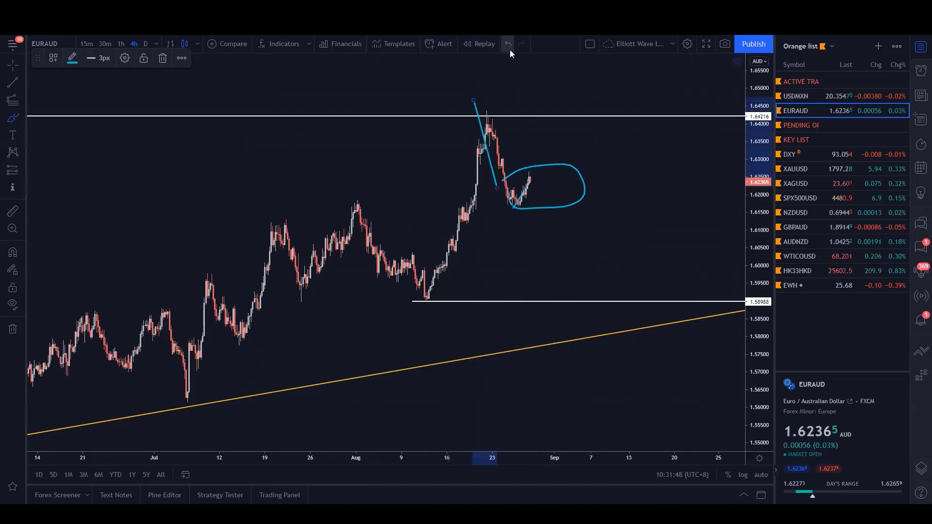
left_click(510, 50)
left_click(510, 50)
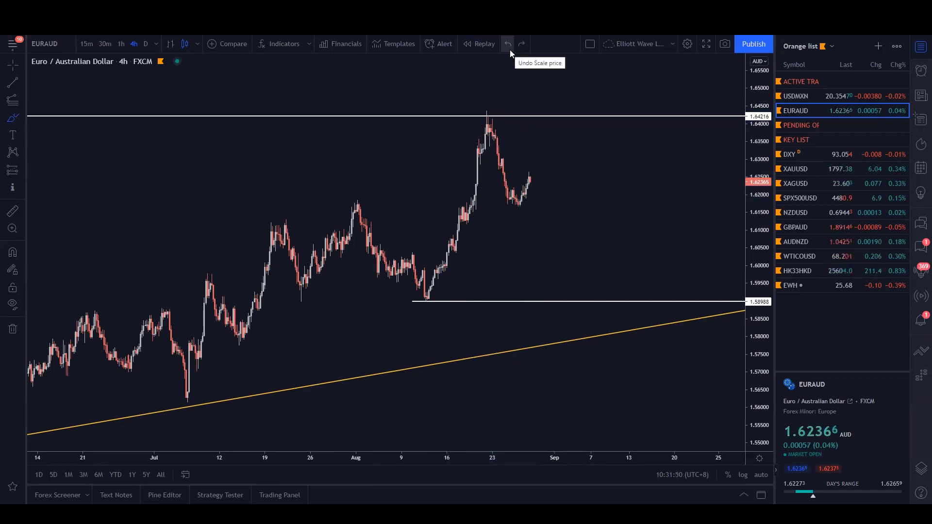
Switch back to the 1-hour chart, enlarge the candles, and sketch then undo strokes along the rise
left_click(121, 43)
left_click_drag(742, 228, 728, 181)
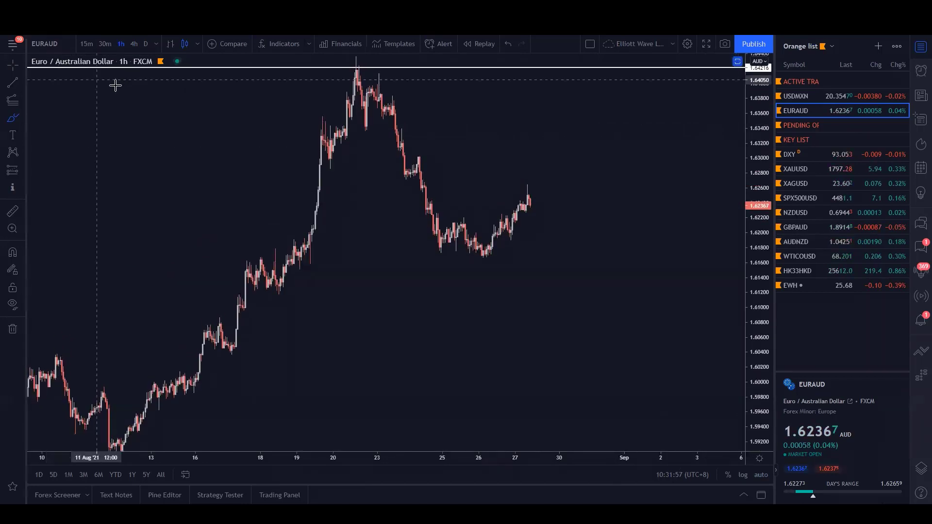
left_click_drag(473, 255, 524, 197)
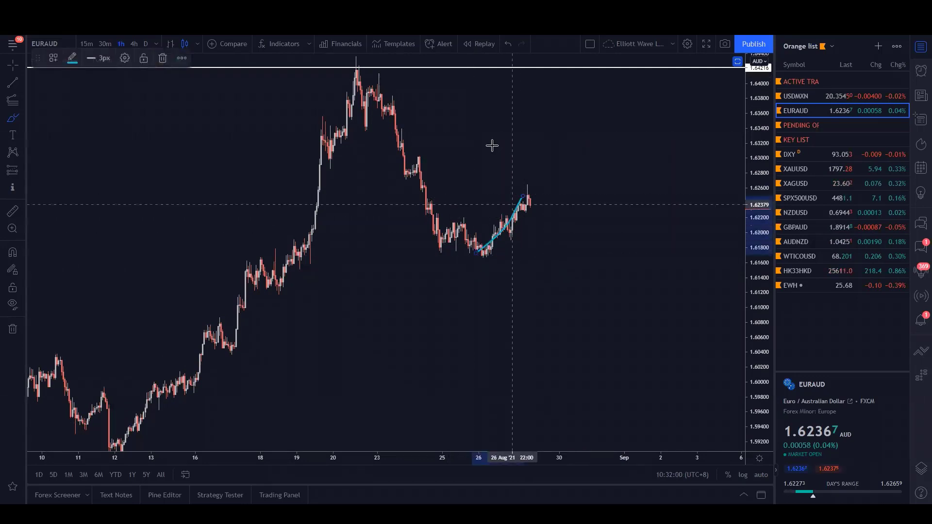
left_click(506, 47)
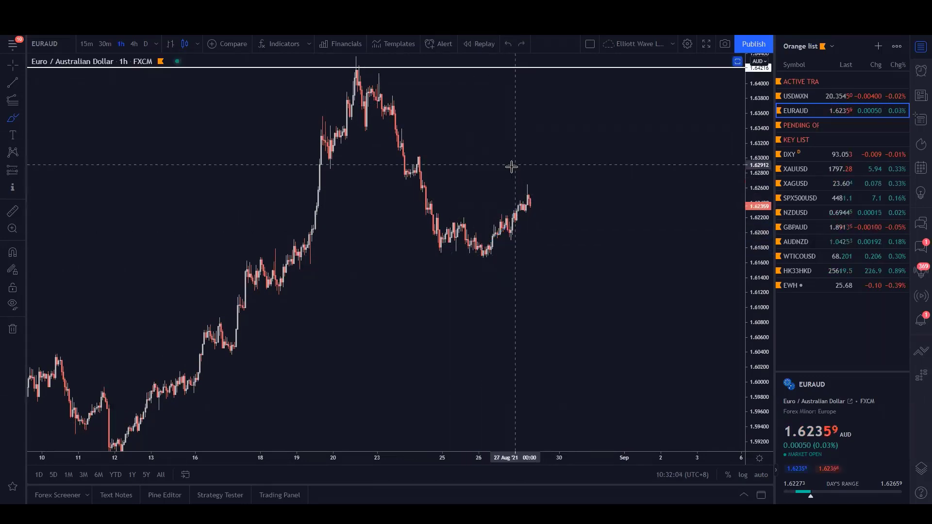
scroll(505, 180, "up", 1)
mouse_move(451, 256)
left_mouse_down()
mouse_move(486, 215)
mouse_move(488, 245)
mouse_move(508, 194)
left_mouse_up()
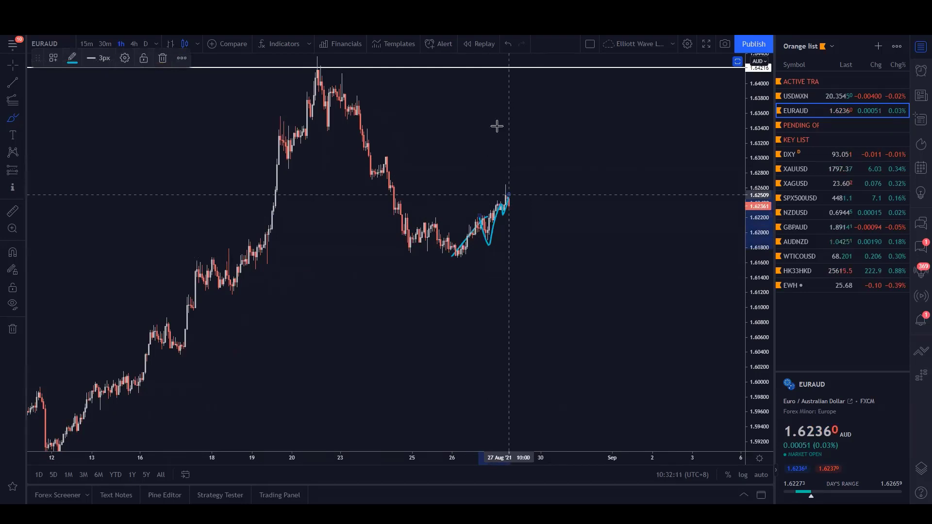
left_click(508, 45)
left_click(508, 45)
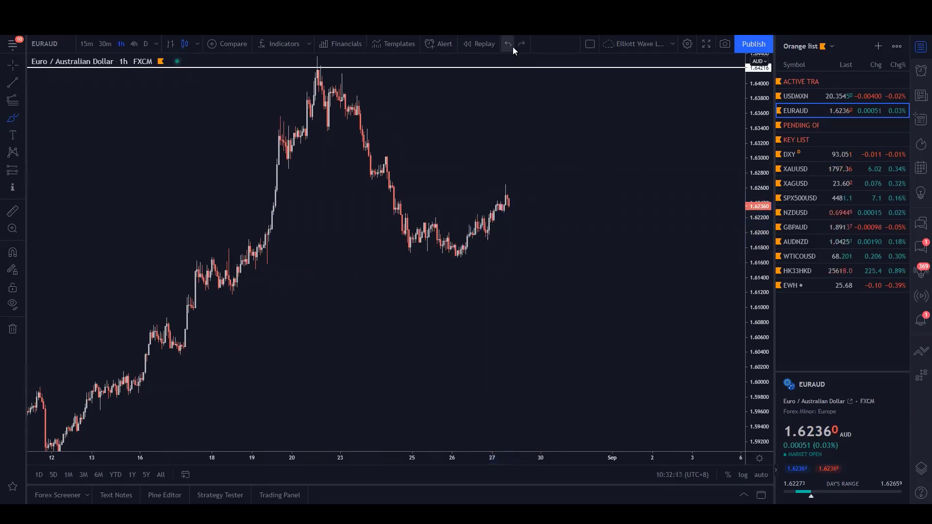
Brush-sketch the recent range's upper and flat lower boundaries and a rising wedge
scroll(482, 162, "down", 1)
scroll(481, 161, "down", 1)
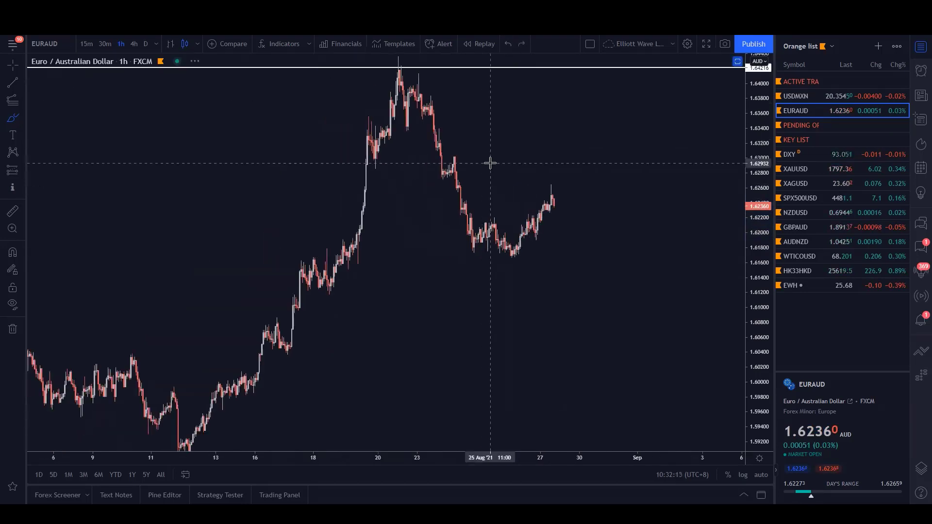
left_click_drag(471, 221, 555, 187)
left_click_drag(473, 256, 588, 258)
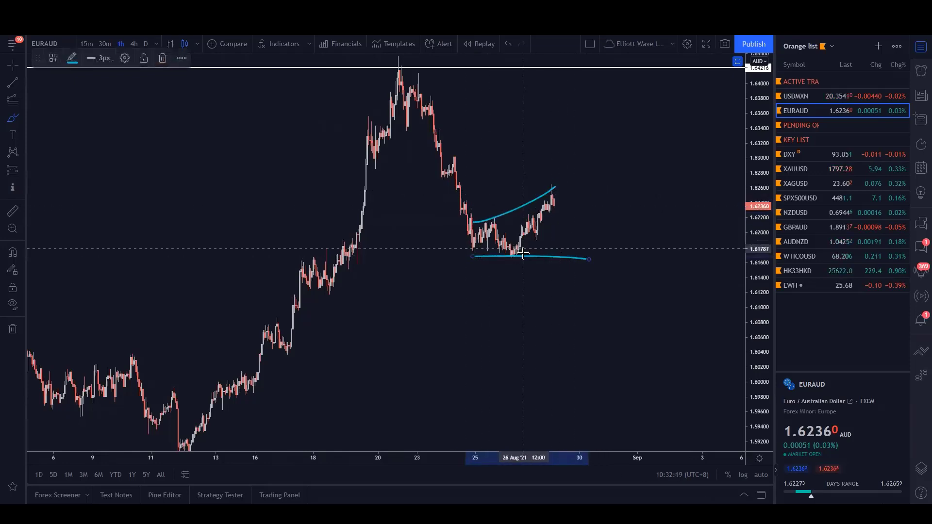
mouse_move(508, 266)
left_mouse_down()
mouse_move(555, 214)
mouse_move(548, 190)
mouse_move(563, 273)
mouse_move(577, 277)
left_mouse_up()
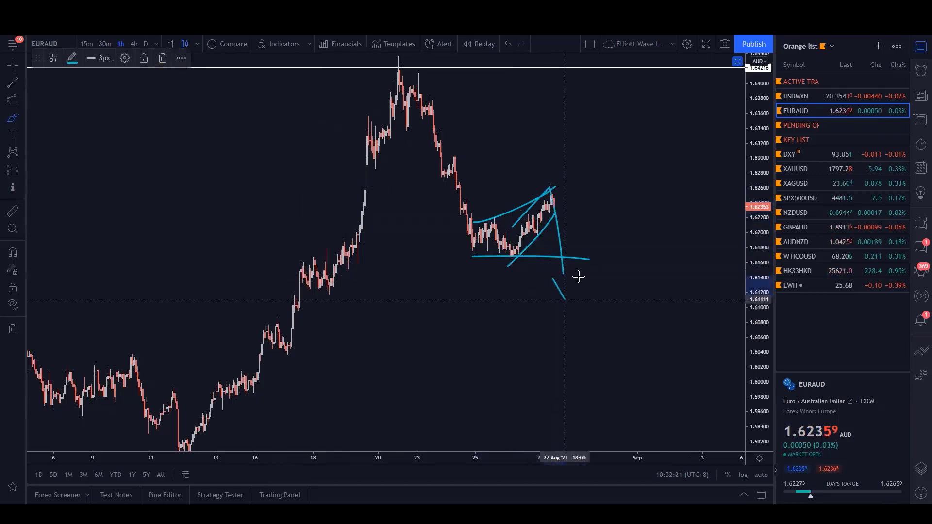
Undo all four freehand sketches and anchor a trend line at the recent low
left_click(507, 44)
left_click(507, 45)
left_click(507, 44)
left_click(508, 44)
left_click(507, 44)
left_click(507, 44)
left_click(13, 83)
left_click(513, 262)
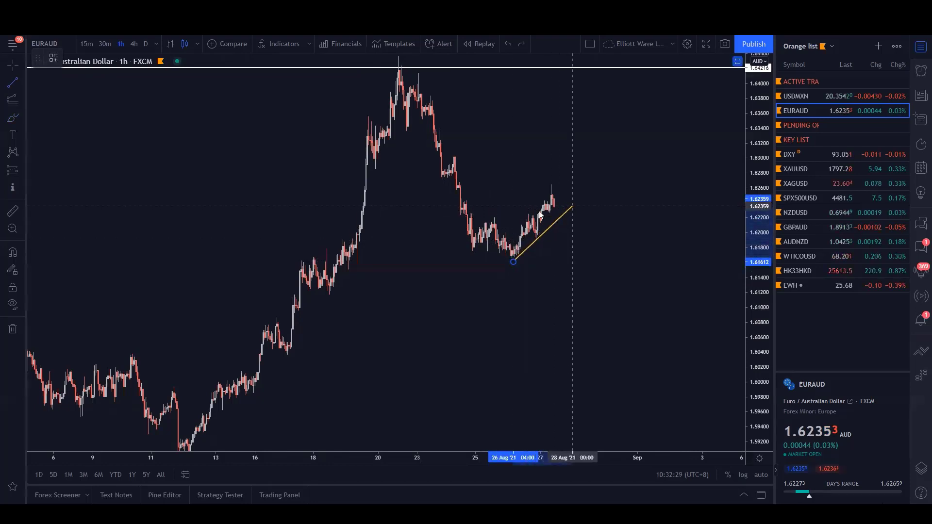
left_click(573, 206)
key("alt+t")
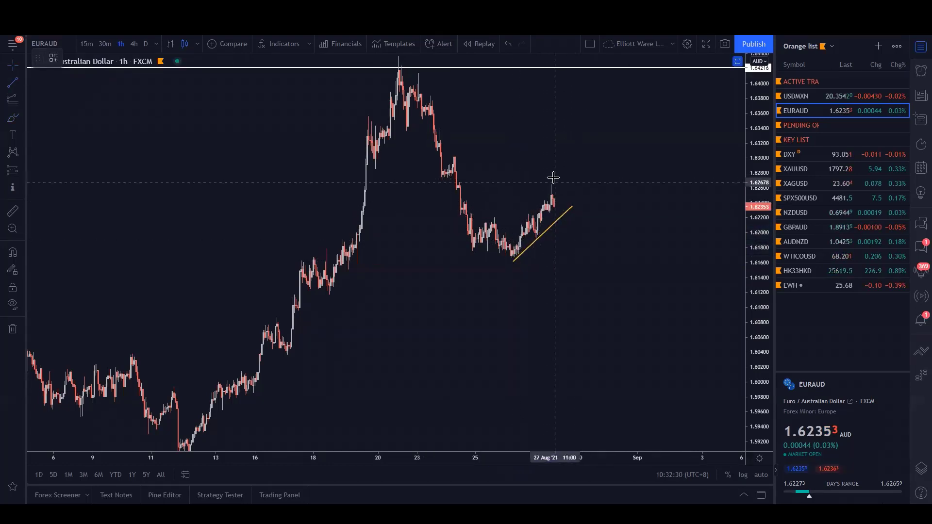
left_click(560, 183)
left_click(505, 241)
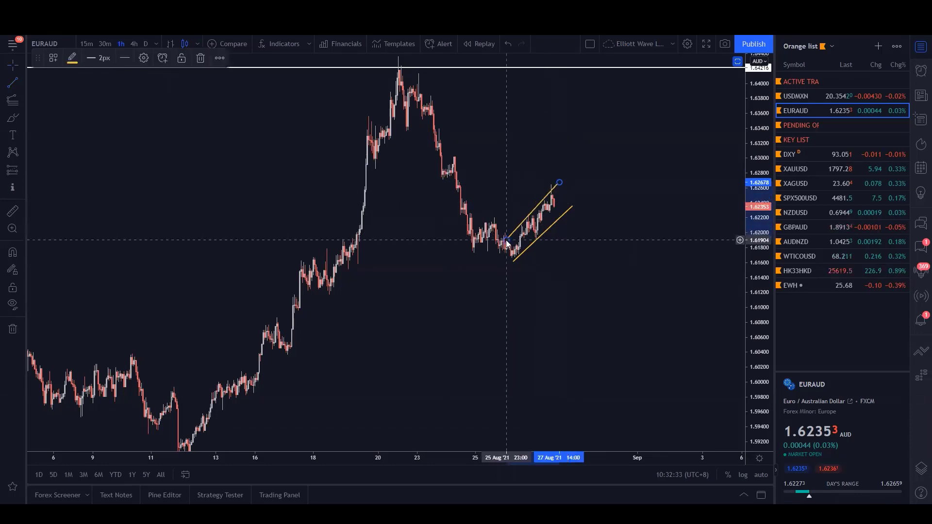
key("alt+b")
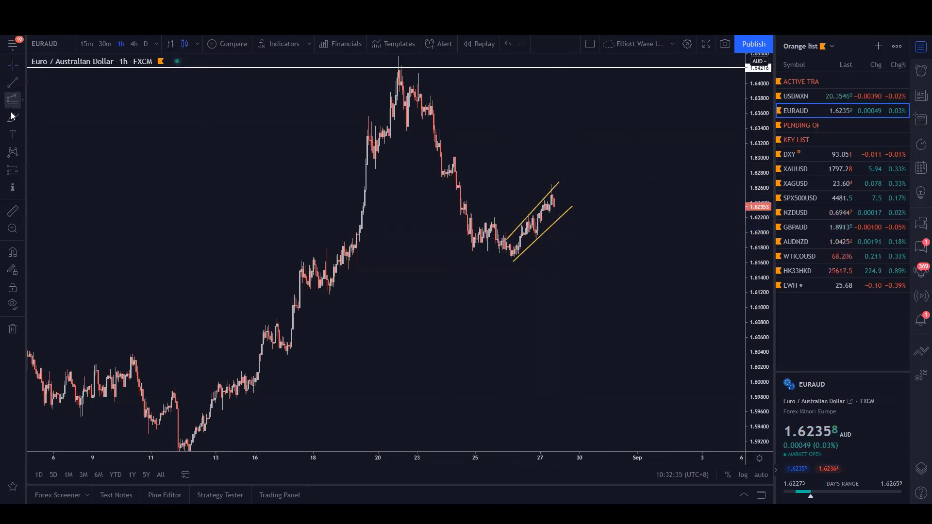
mouse_move(464, 252)
left_mouse_down()
mouse_move(557, 194)
mouse_move(604, 285)
left_mouse_up()
left_click_drag(590, 285, 631, 251)
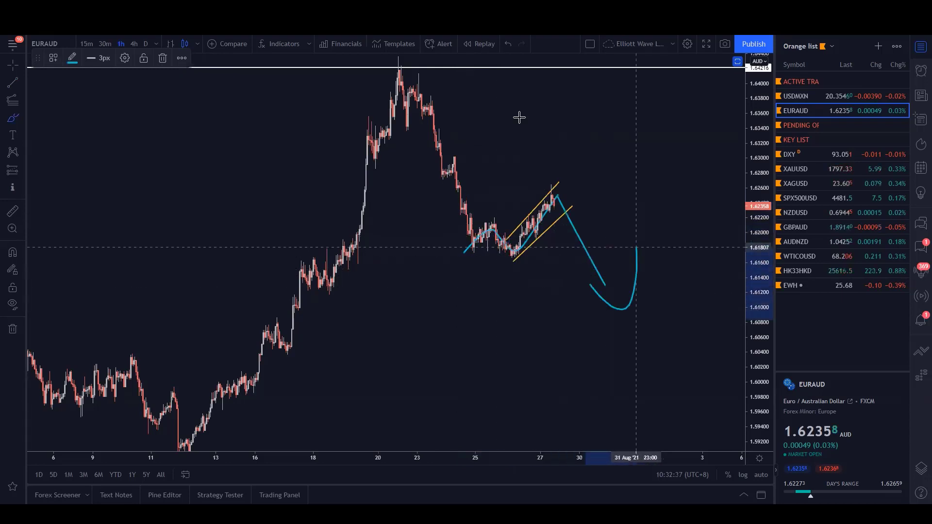
left_click(508, 44)
left_click(509, 44)
left_click(508, 44)
left_click(508, 43)
left_click(508, 43)
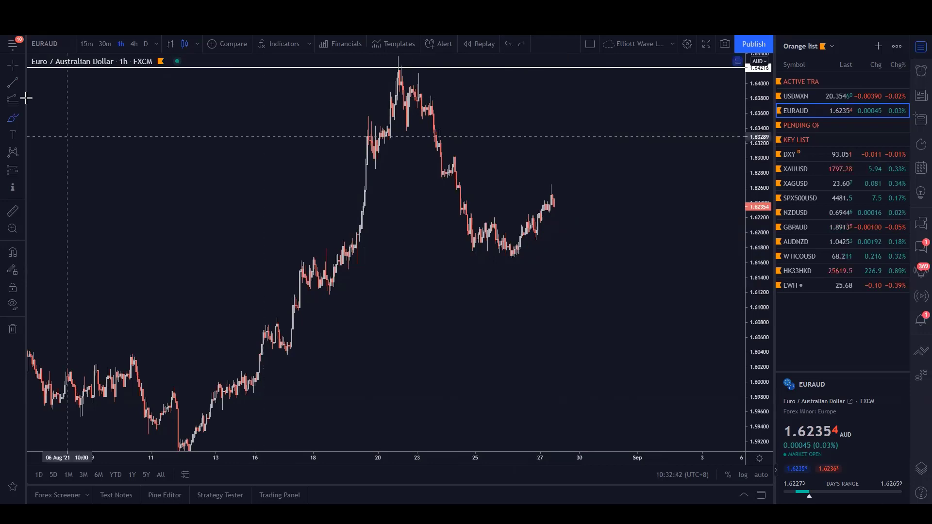
left_click(23, 82)
left_click(53, 220)
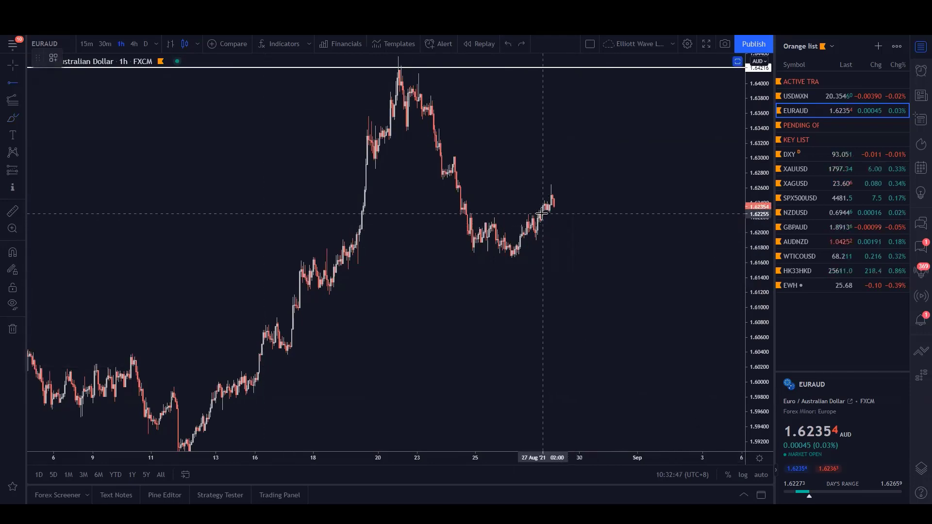
left_click(543, 214)
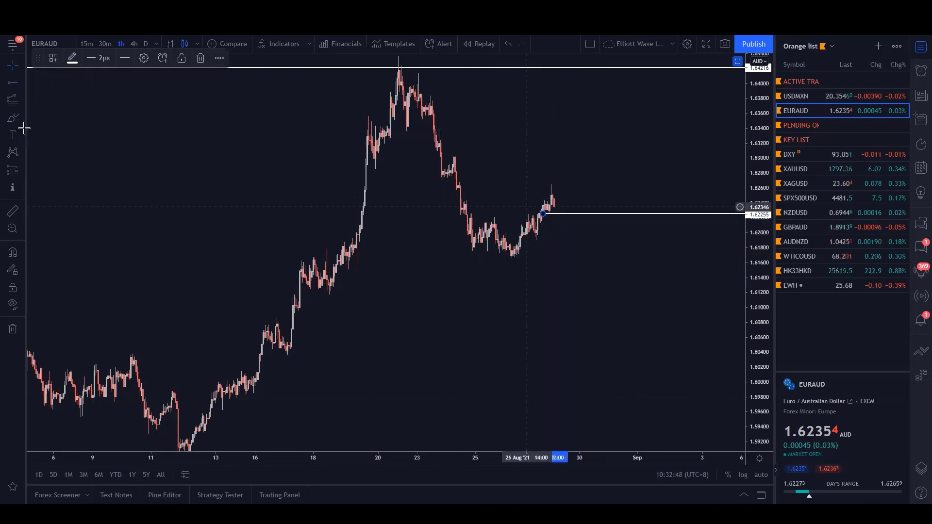
mouse_move(553, 195)
left_mouse_down()
mouse_move(587, 264)
mouse_move(612, 246)
left_mouse_up()
left_click_drag(607, 177, 529, 178)
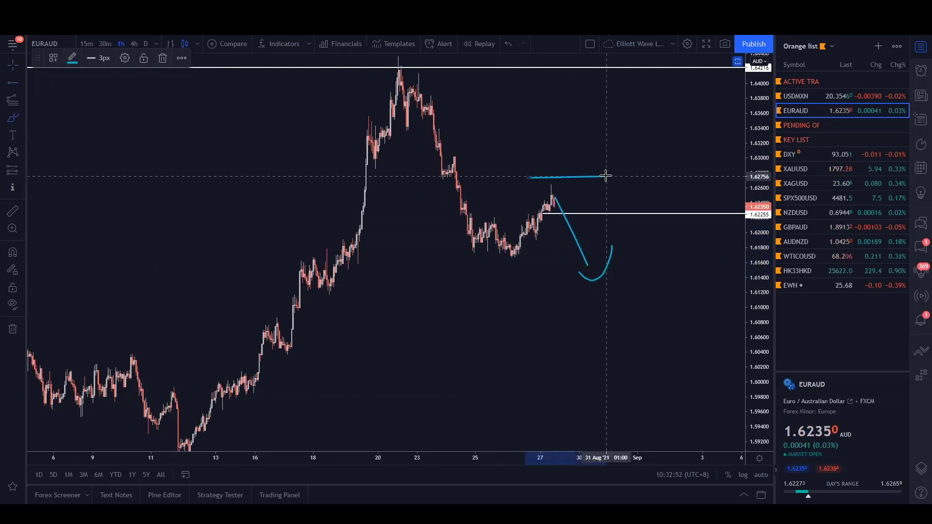
left_click(511, 47)
left_click(511, 47)
left_click(511, 47)
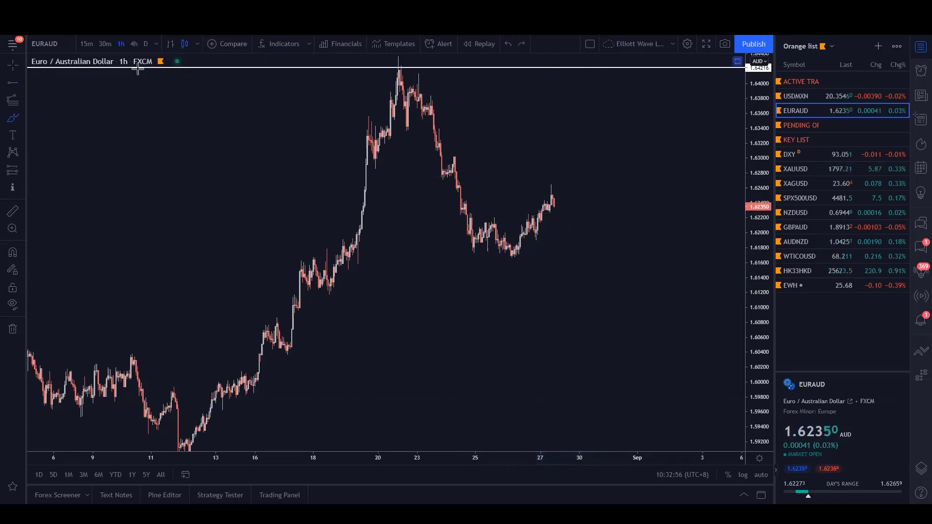
left_click(134, 45)
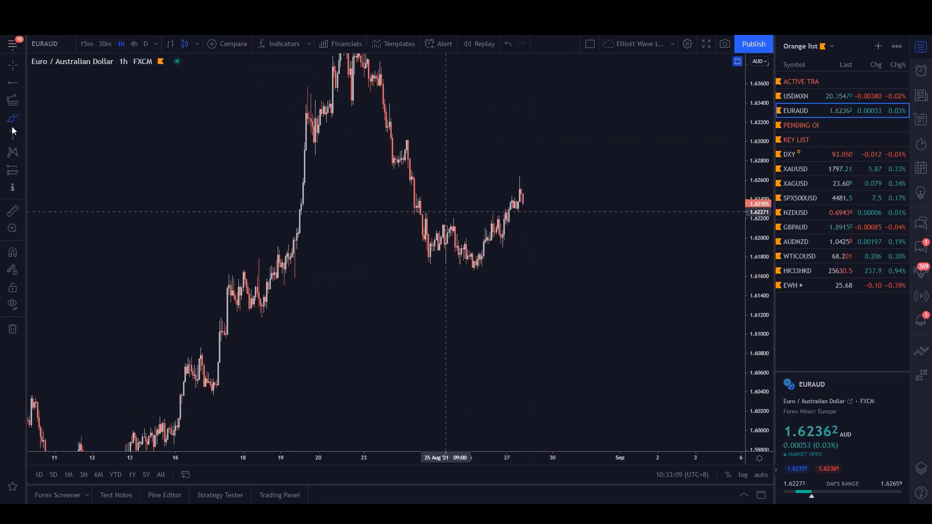
Place horizontal rays at 1.62256 and 1.62649
left_click(12, 83)
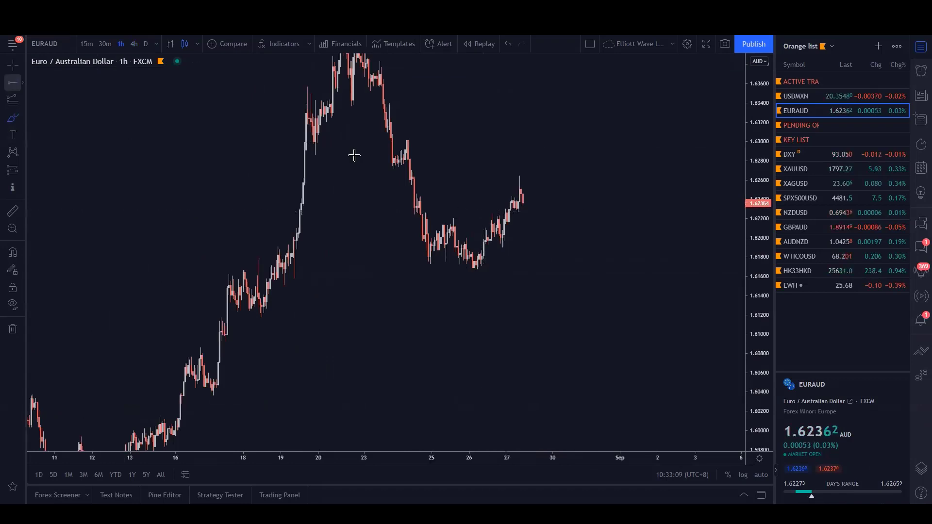
left_click(512, 213)
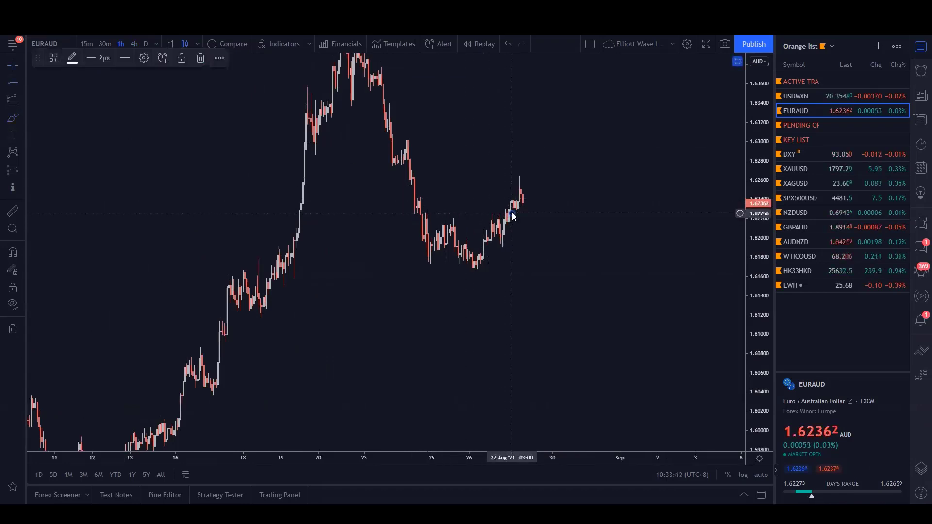
left_click(513, 177)
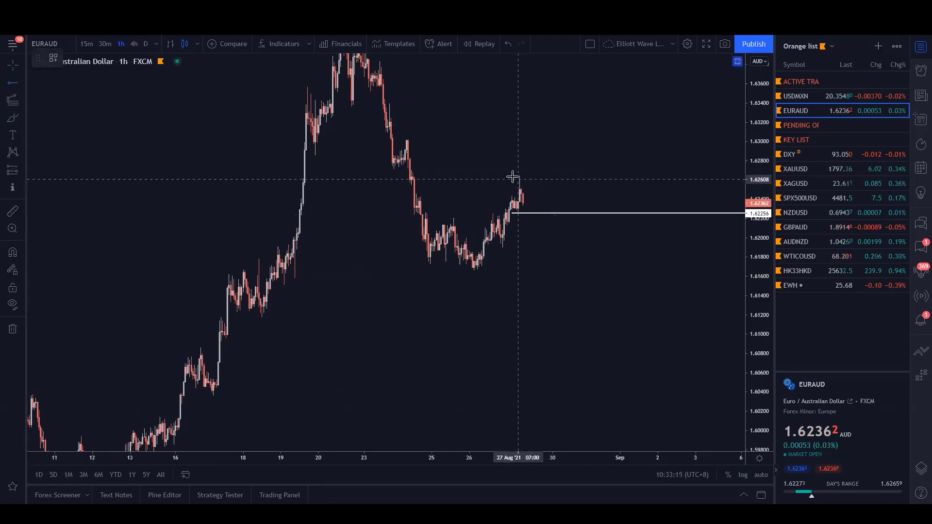
left_click(505, 175)
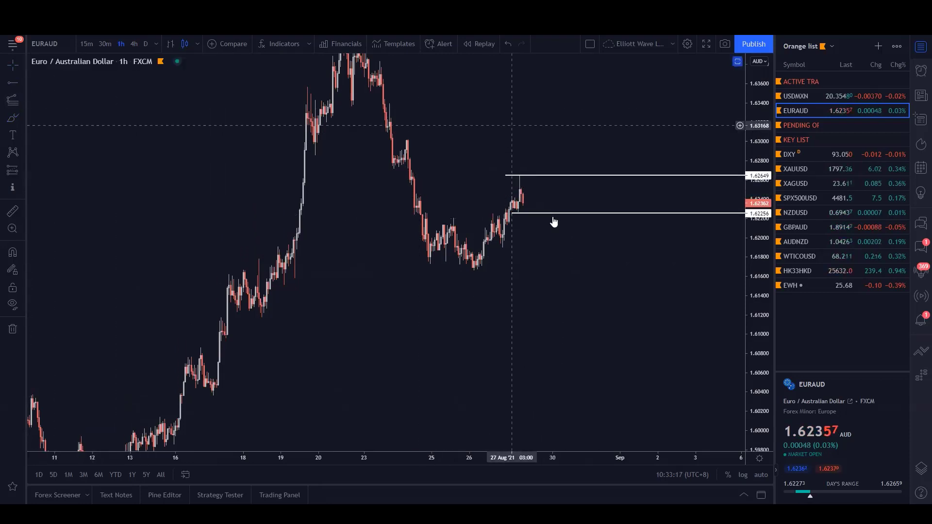
Compress the price scale so the 1.64216 line comes into view
scroll(552, 214, "down", 2)
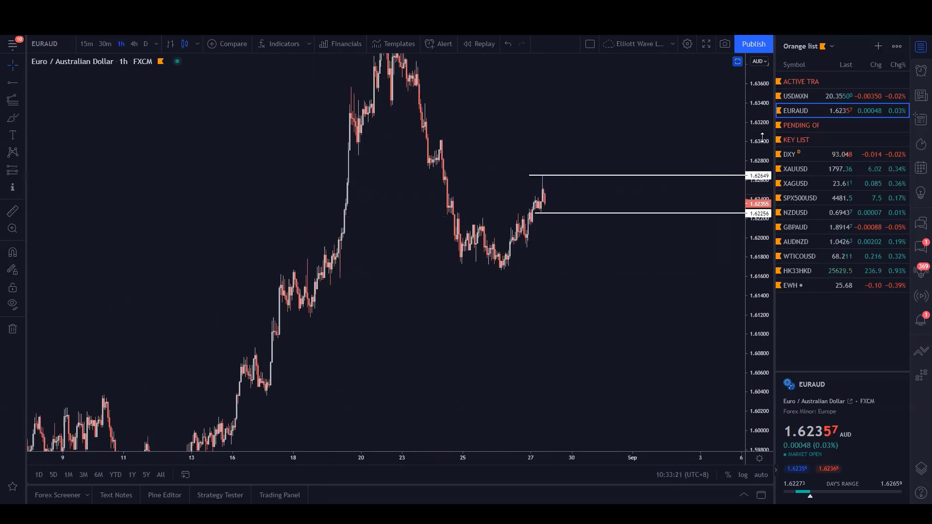
left_click_drag(750, 151, 750, 187)
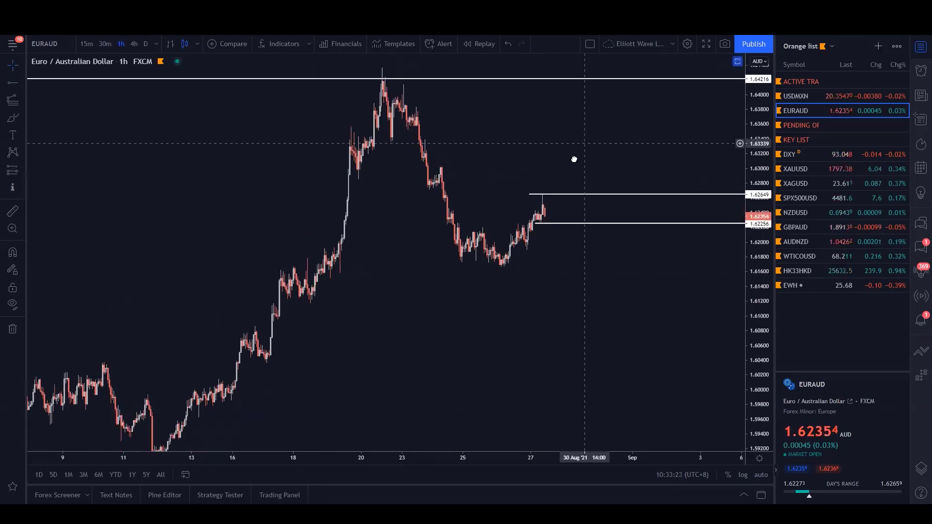
left_click_drag(575, 159, 572, 166)
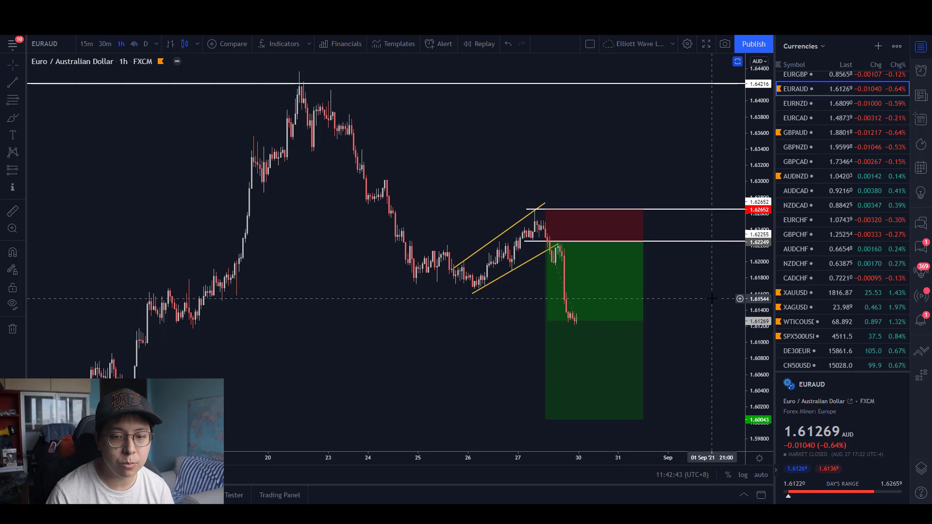
Move the short position's profit target to 1.60206 and drag its stop down to the 1.62250 entry
mouse_move(620, 302)
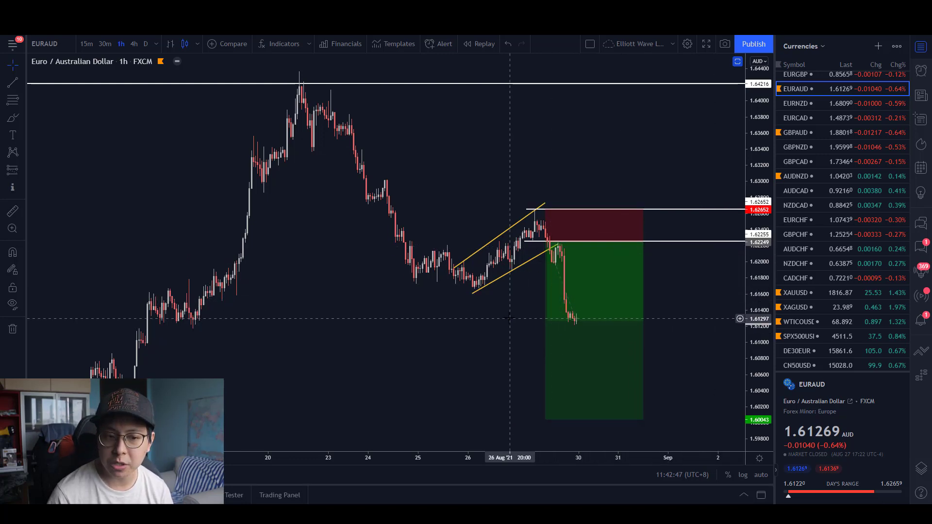
mouse_move(544, 417)
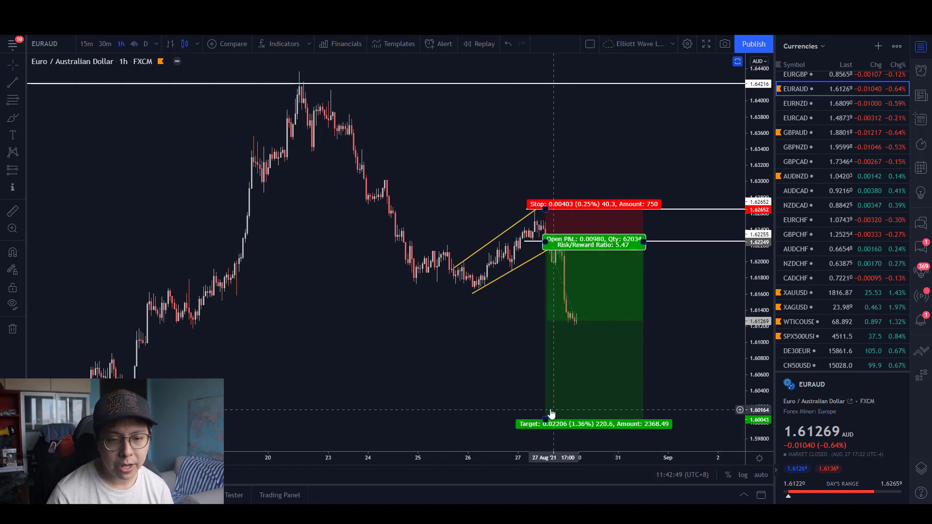
mouse_move(543, 418)
left_mouse_down()
mouse_move(542, 324)
mouse_move(543, 407)
left_mouse_up()
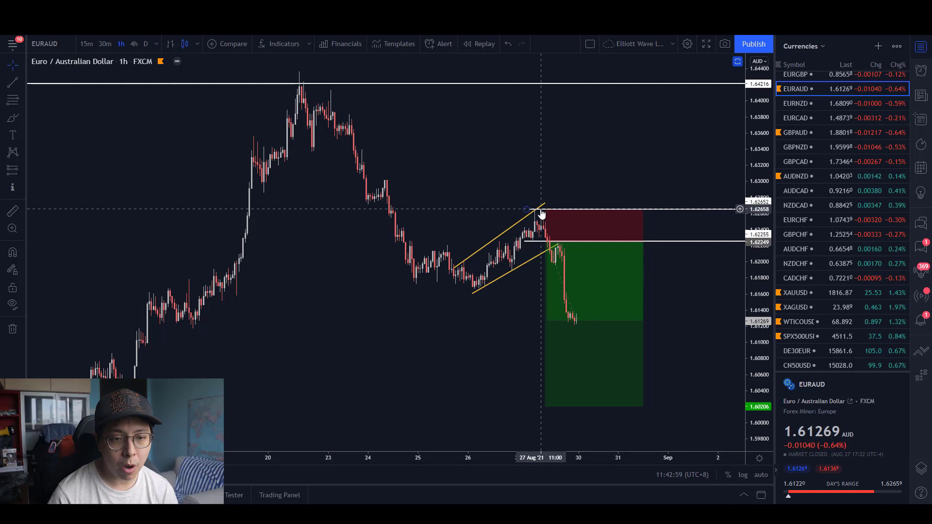
left_click_drag(545, 209, 545, 241)
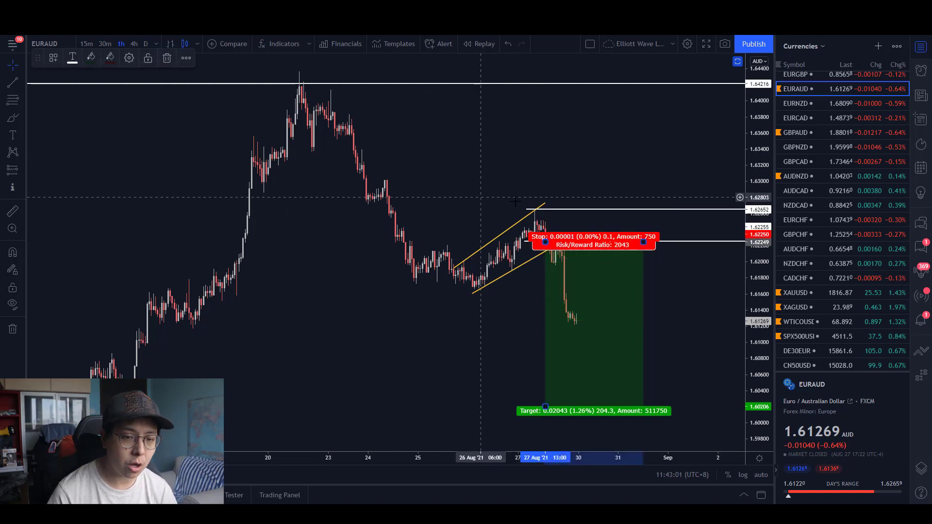